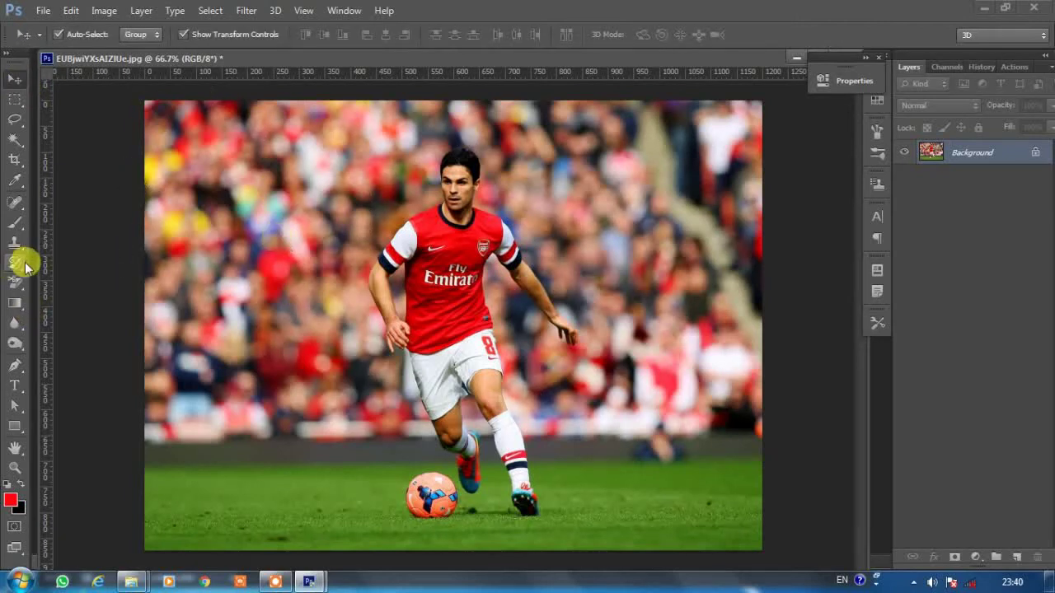
Step: Select the Brush tool with red as the foreground colour
click(16, 221)
click(11, 499)
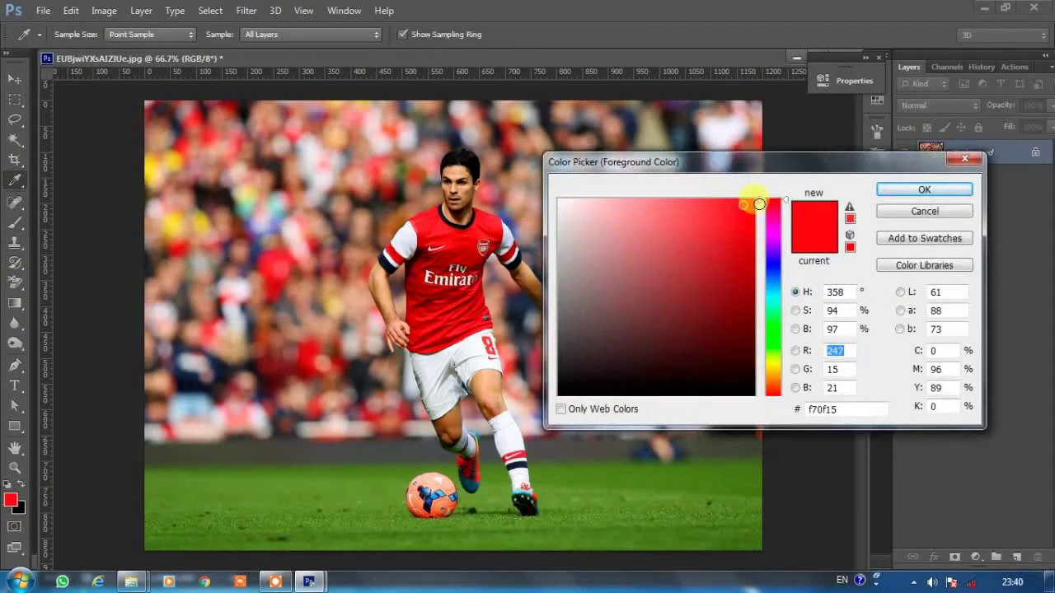
click(924, 189)
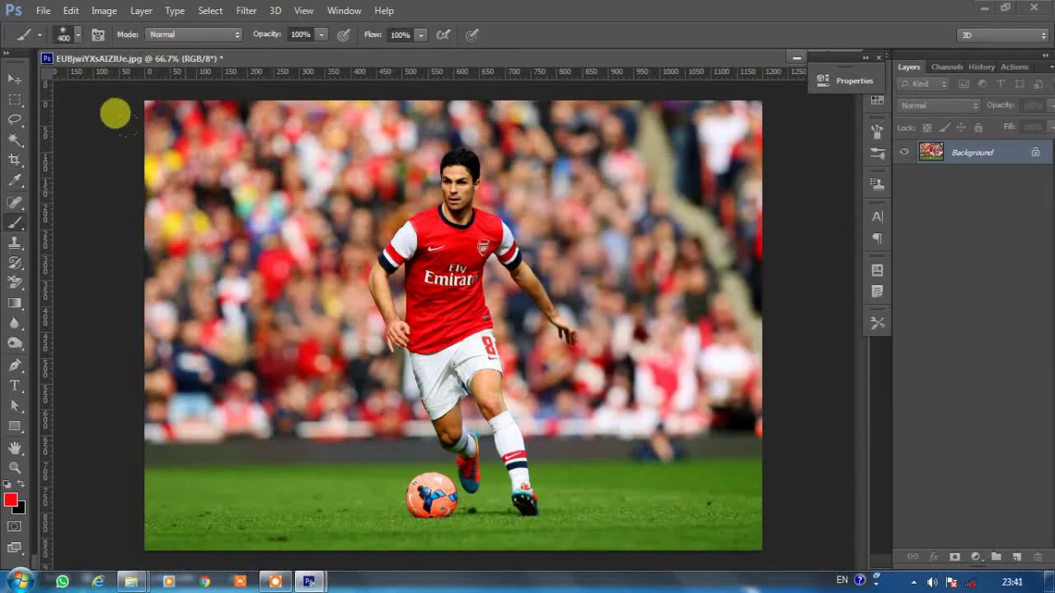
Step: Cover the whole photo in solid red with a 400 px soft brush
click(80, 44)
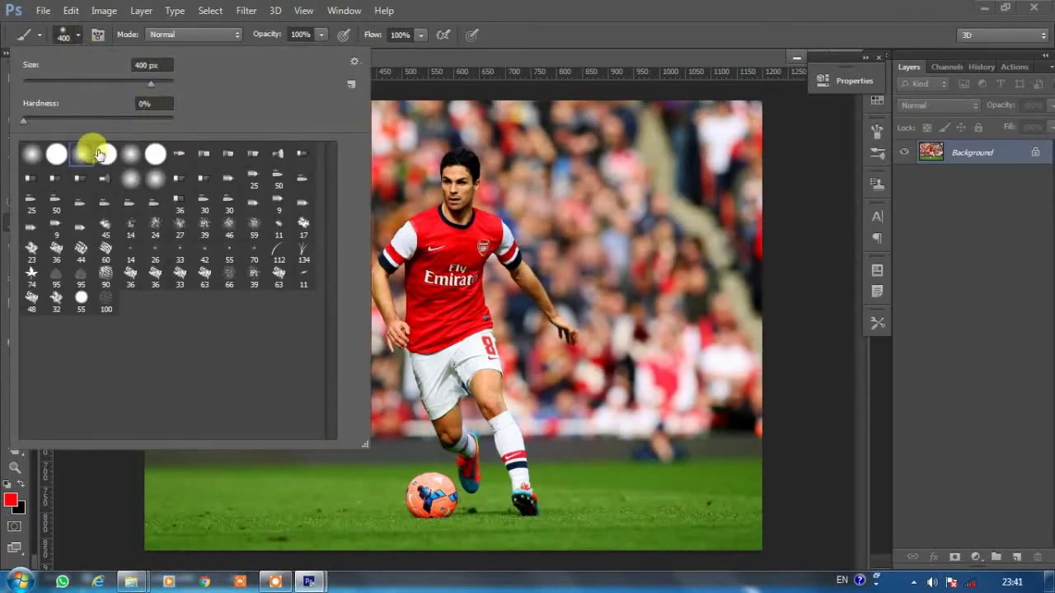
click(425, 69)
mouse_move(425, 69)
mouse_down()
mouse_move(123, 64)
mouse_move(289, 167)
mouse_move(529, 107)
mouse_move(615, 113)
mouse_move(275, 388)
mouse_move(355, 296)
mouse_move(590, 299)
mouse_up()
Step: Switch to the Art History Brush and shrink it to 5 px, Tight Short style
click(15, 79)
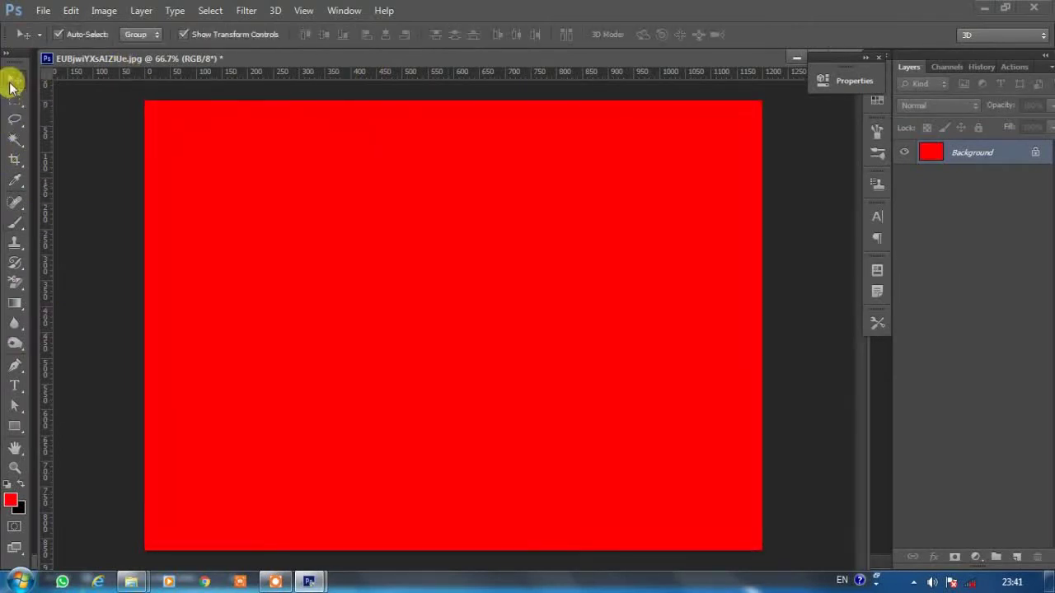
drag(15, 262, 107, 283)
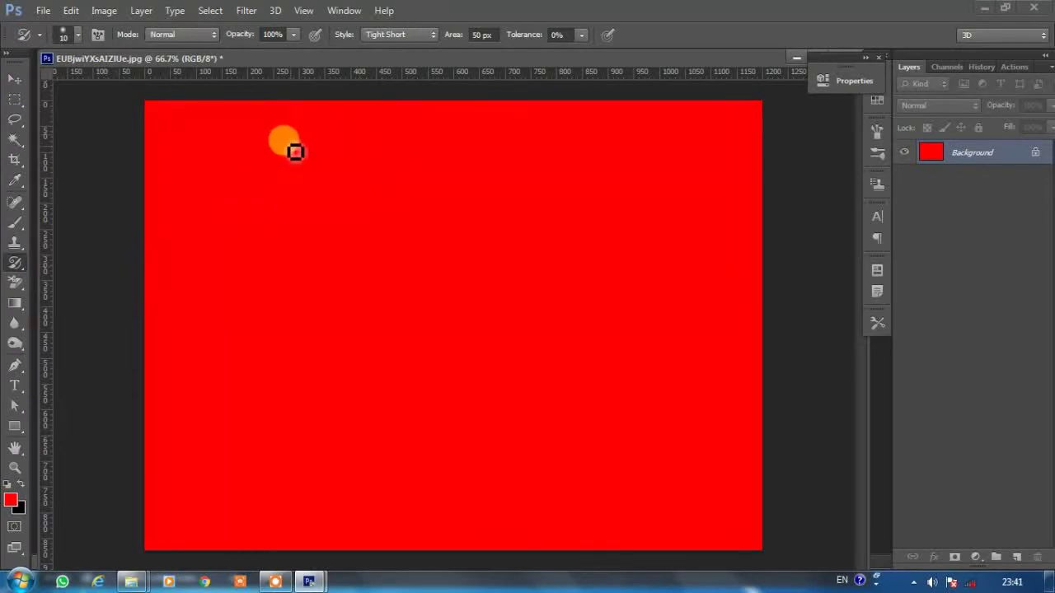
click(72, 37)
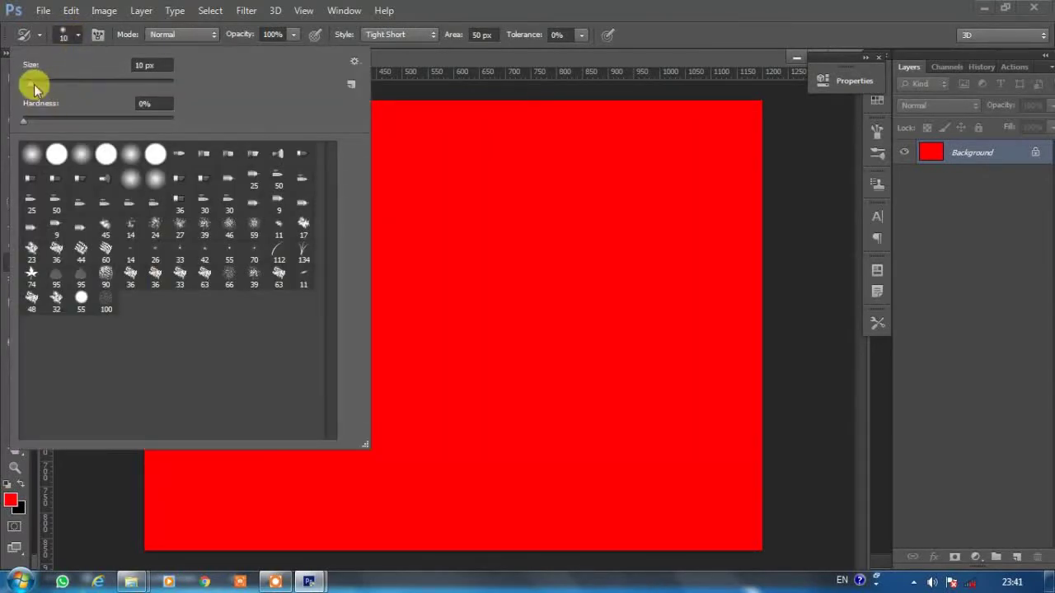
drag(27, 85, 26, 85)
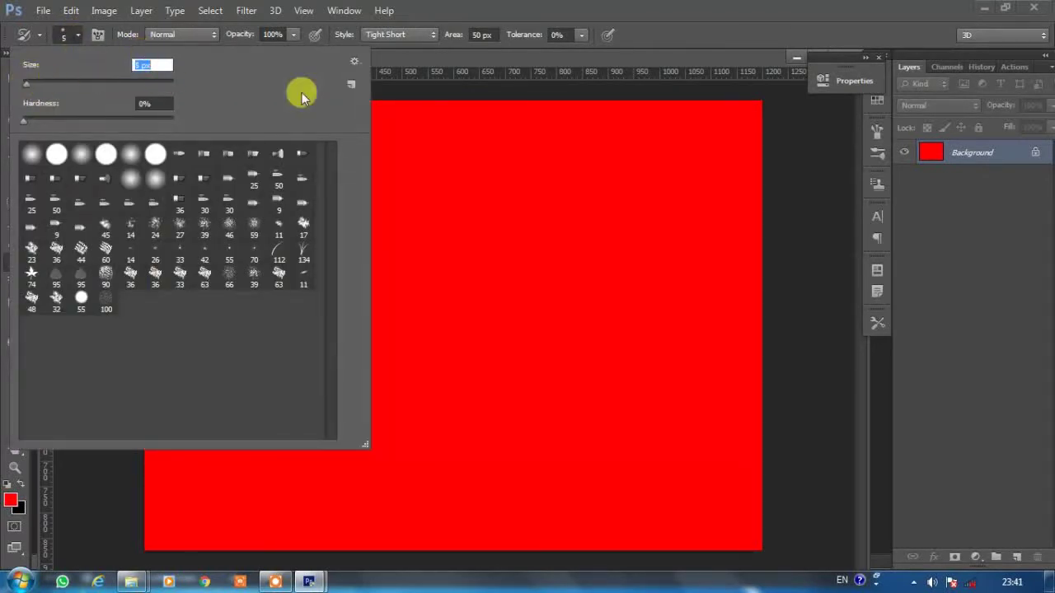
click(461, 107)
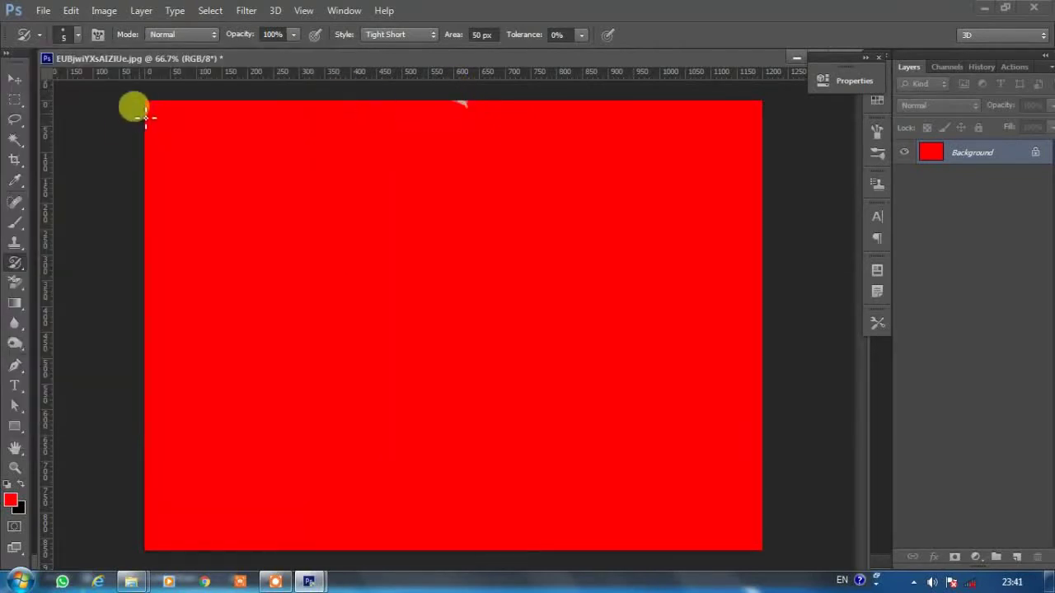
Step: Zoom the canvas to 50%
key(ctrl+plus)
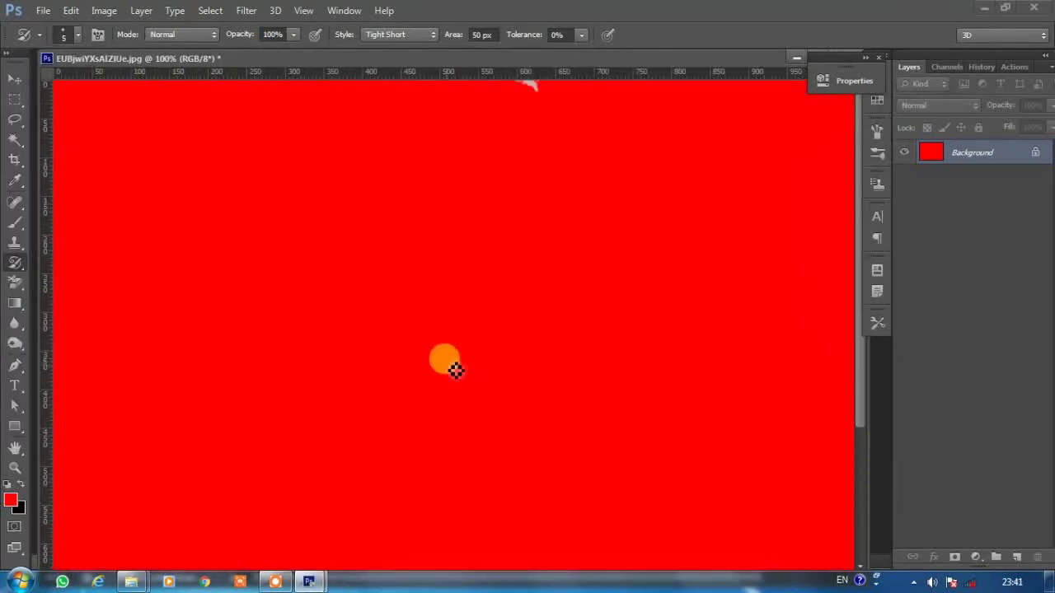
key(ctrl+minus)
key(ctrl+minus)
key(ctrl+minus)
key(ctrl+plus)
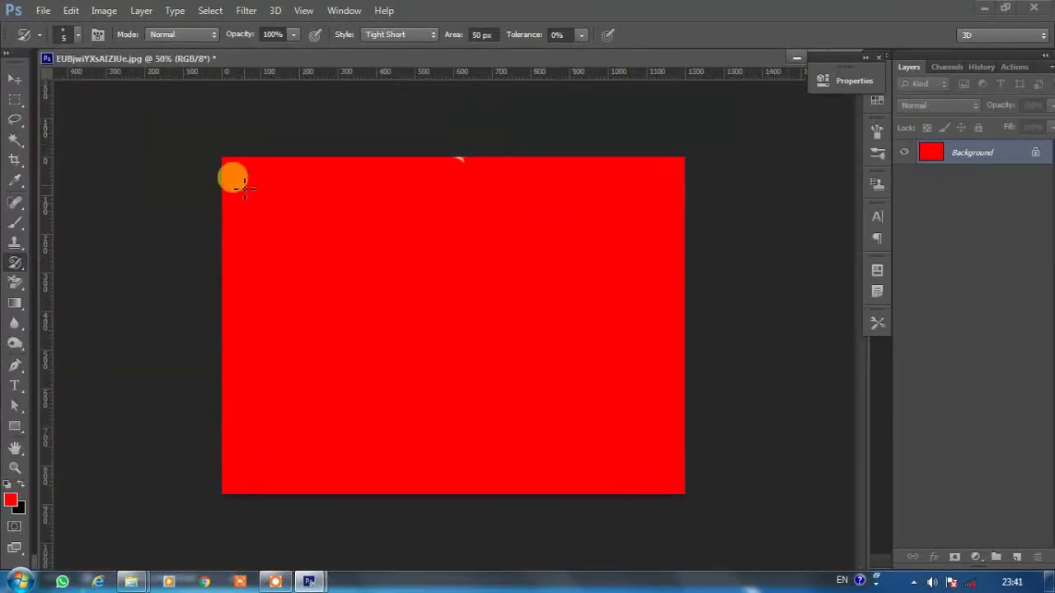
Step: Brush painterly crowd, grass and head back along the red area's top and right edges
mouse_move(229, 163)
mouse_down()
mouse_move(234, 181)
mouse_move(248, 157)
mouse_move(229, 201)
mouse_move(305, 156)
mouse_move(220, 211)
mouse_move(256, 177)
mouse_move(337, 146)
mouse_move(216, 242)
mouse_move(239, 210)
mouse_move(342, 164)
mouse_move(298, 222)
mouse_move(220, 271)
mouse_move(401, 159)
mouse_move(588, 151)
mouse_move(647, 169)
mouse_move(647, 180)
mouse_move(607, 165)
mouse_move(396, 170)
mouse_move(550, 175)
mouse_move(674, 204)
mouse_move(536, 179)
mouse_move(348, 200)
mouse_move(219, 299)
mouse_move(268, 268)
mouse_move(454, 200)
mouse_move(605, 200)
mouse_move(690, 219)
mouse_move(440, 207)
mouse_move(447, 211)
mouse_move(448, 189)
mouse_move(424, 233)
mouse_move(289, 267)
mouse_move(224, 344)
mouse_move(212, 396)
mouse_move(264, 288)
mouse_move(269, 318)
mouse_move(294, 271)
mouse_move(250, 382)
mouse_move(292, 317)
mouse_up()
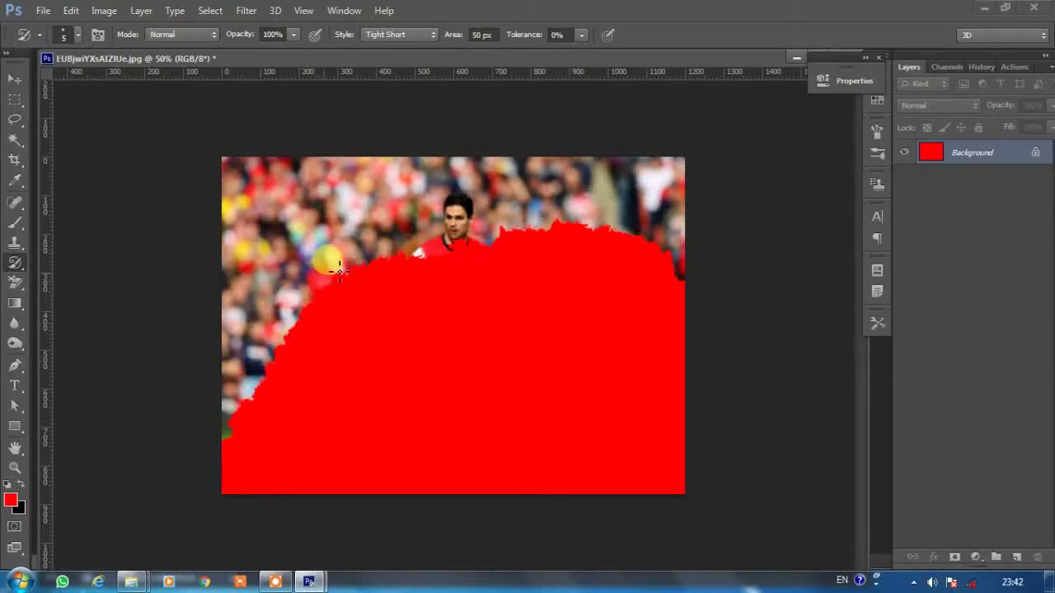
drag(339, 270, 448, 254)
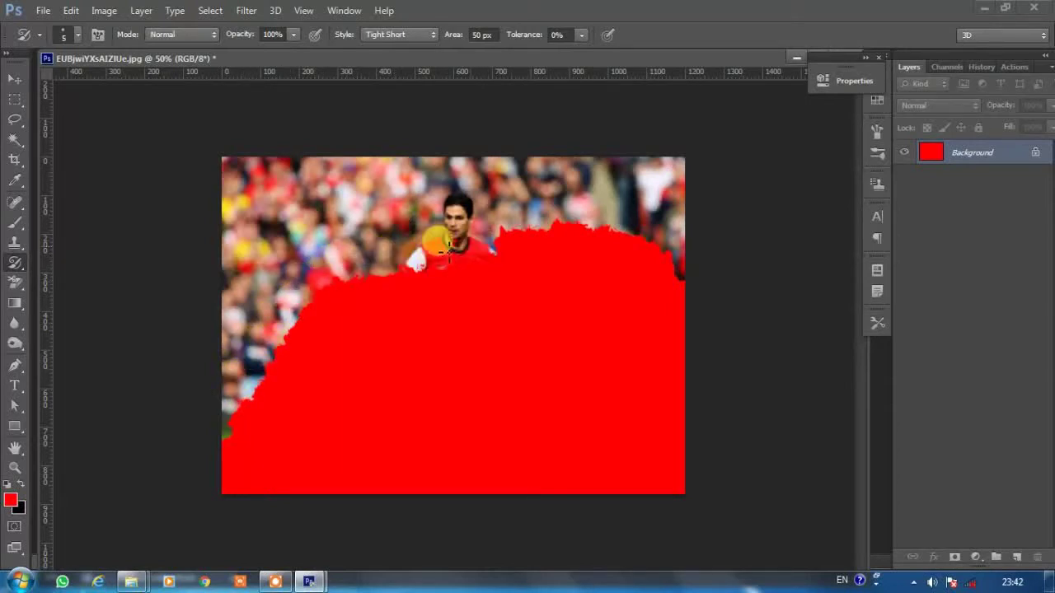
mouse_move(524, 237)
mouse_down()
mouse_move(565, 228)
mouse_move(640, 242)
mouse_move(674, 291)
mouse_up()
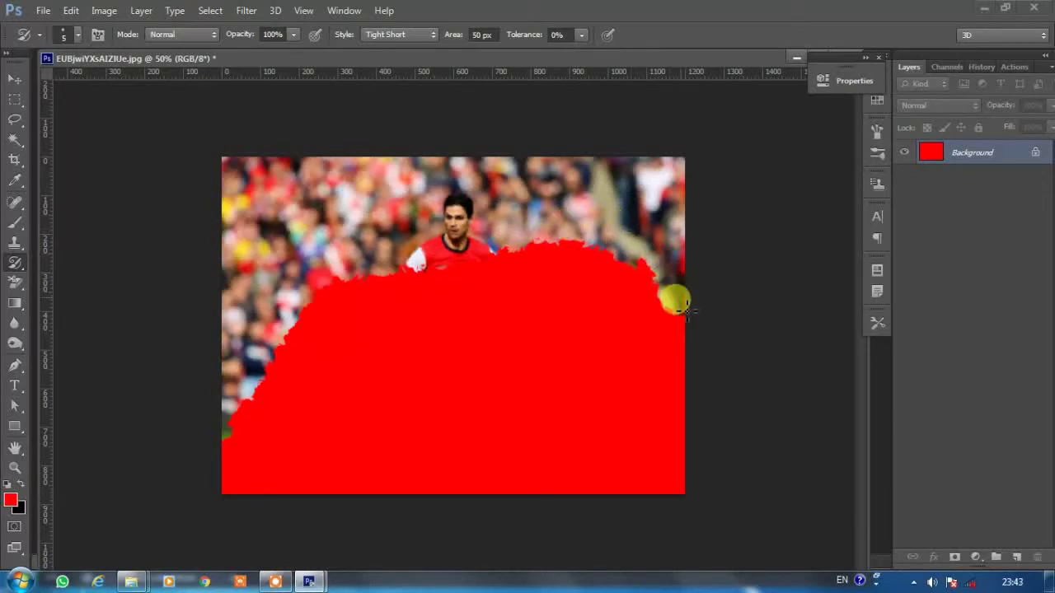
mouse_move(676, 305)
mouse_down()
mouse_move(679, 492)
mouse_move(669, 363)
mouse_move(642, 417)
mouse_move(654, 440)
mouse_move(624, 483)
mouse_move(632, 466)
mouse_move(589, 470)
mouse_move(636, 462)
mouse_move(406, 497)
mouse_move(228, 483)
mouse_move(400, 478)
mouse_move(217, 462)
mouse_move(236, 366)
mouse_move(245, 456)
mouse_move(308, 473)
mouse_move(566, 471)
mouse_move(635, 436)
mouse_move(426, 456)
mouse_move(289, 446)
mouse_move(252, 360)
mouse_move(349, 254)
mouse_move(473, 262)
mouse_move(607, 252)
mouse_move(645, 294)
mouse_move(636, 251)
mouse_move(653, 362)
mouse_move(624, 425)
mouse_up()
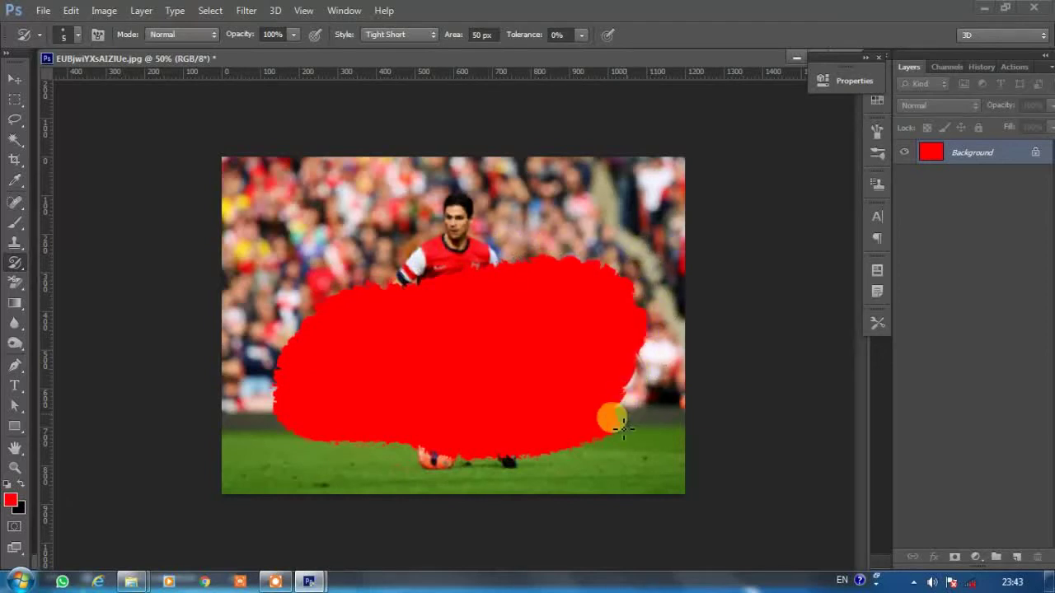
Step: Restore the grass, feet, ball, shorts, arm and leg in tight short strokes, removing the red patch
mouse_move(573, 454)
mouse_down()
mouse_move(359, 441)
mouse_move(284, 417)
mouse_move(286, 347)
mouse_move(280, 362)
mouse_move(288, 388)
mouse_move(296, 329)
mouse_move(309, 402)
mouse_move(333, 429)
mouse_move(318, 364)
mouse_move(335, 286)
mouse_move(343, 429)
mouse_move(335, 341)
mouse_move(346, 280)
mouse_move(371, 424)
mouse_move(360, 298)
mouse_move(368, 290)
mouse_move(388, 401)
mouse_up()
mouse_move(411, 445)
mouse_down()
mouse_move(379, 362)
mouse_move(384, 280)
mouse_move(412, 394)
mouse_up()
mouse_move(430, 435)
mouse_down()
mouse_move(393, 412)
mouse_move(418, 433)
mouse_move(531, 441)
mouse_move(616, 419)
mouse_move(647, 346)
mouse_up()
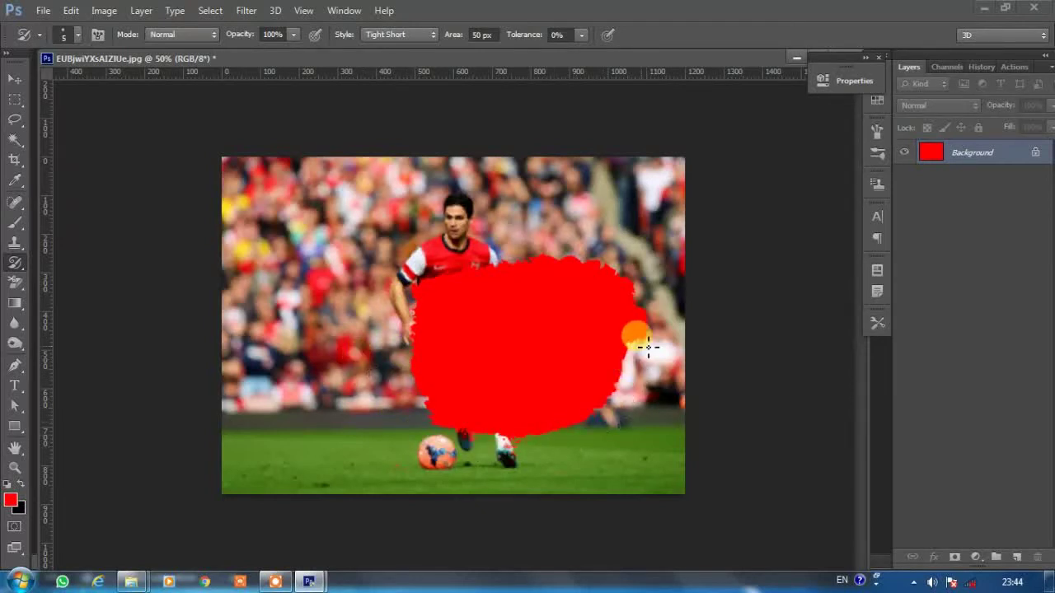
mouse_move(649, 303)
mouse_down()
mouse_move(581, 248)
mouse_move(617, 283)
mouse_move(610, 370)
mouse_move(522, 442)
mouse_move(423, 415)
mouse_move(405, 306)
mouse_move(415, 266)
mouse_move(569, 268)
mouse_move(546, 245)
mouse_move(412, 294)
mouse_move(445, 403)
mouse_move(486, 412)
mouse_move(459, 418)
mouse_move(612, 365)
mouse_move(615, 299)
mouse_move(537, 278)
mouse_move(610, 279)
mouse_move(477, 280)
mouse_move(525, 317)
mouse_move(449, 330)
mouse_move(453, 397)
mouse_up()
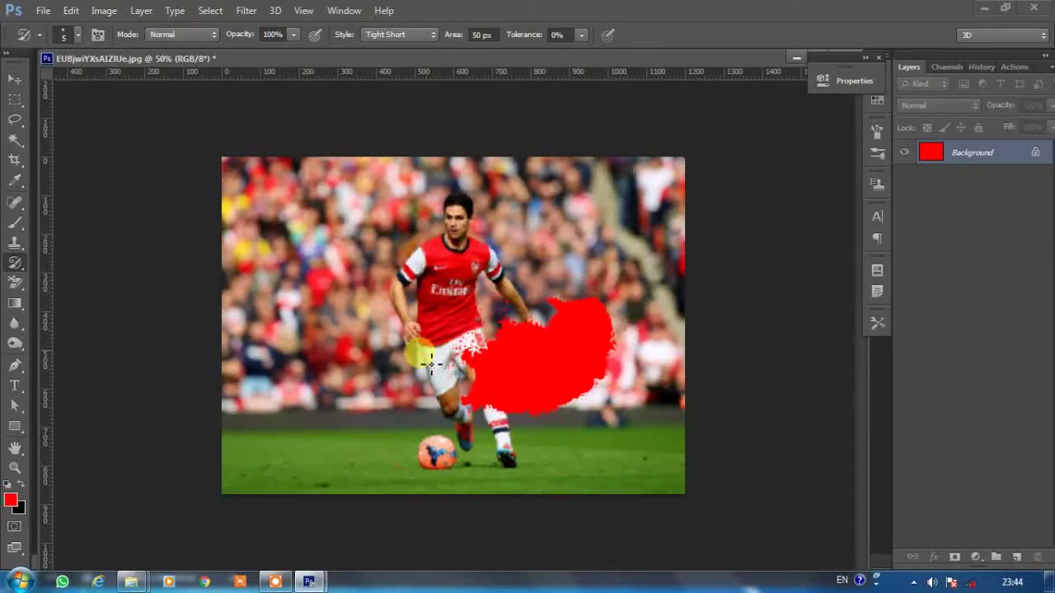
mouse_move(469, 342)
mouse_down()
mouse_move(498, 301)
mouse_move(461, 395)
mouse_move(494, 329)
mouse_move(493, 416)
mouse_up()
mouse_move(500, 381)
mouse_down()
mouse_move(499, 334)
mouse_move(544, 288)
mouse_move(522, 335)
mouse_move(521, 325)
mouse_up()
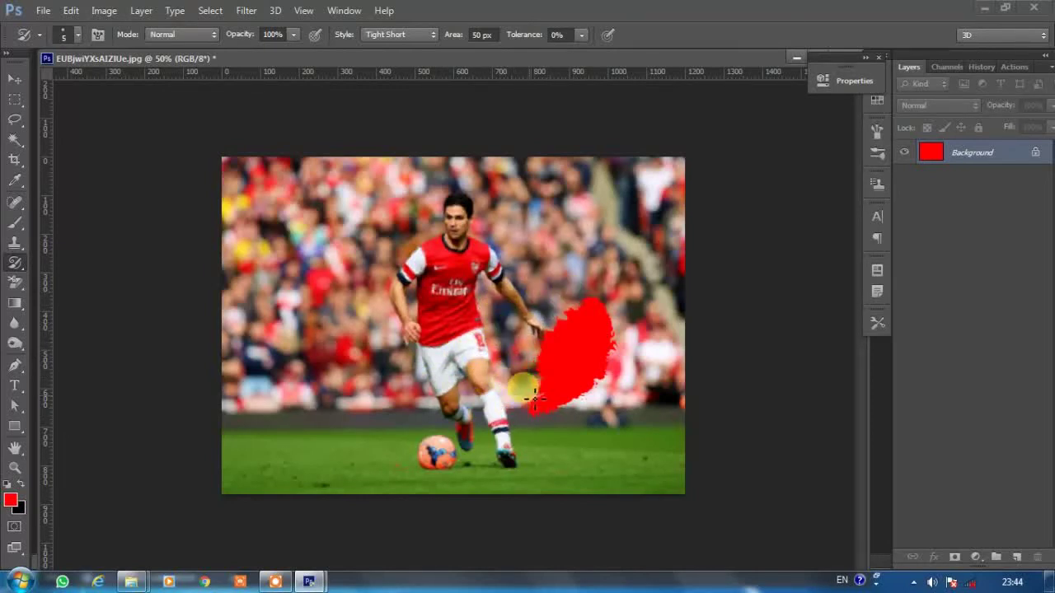
mouse_move(535, 398)
mouse_down()
mouse_move(537, 341)
mouse_move(553, 354)
mouse_move(565, 299)
mouse_move(587, 313)
mouse_move(584, 370)
mouse_move(552, 408)
mouse_up()
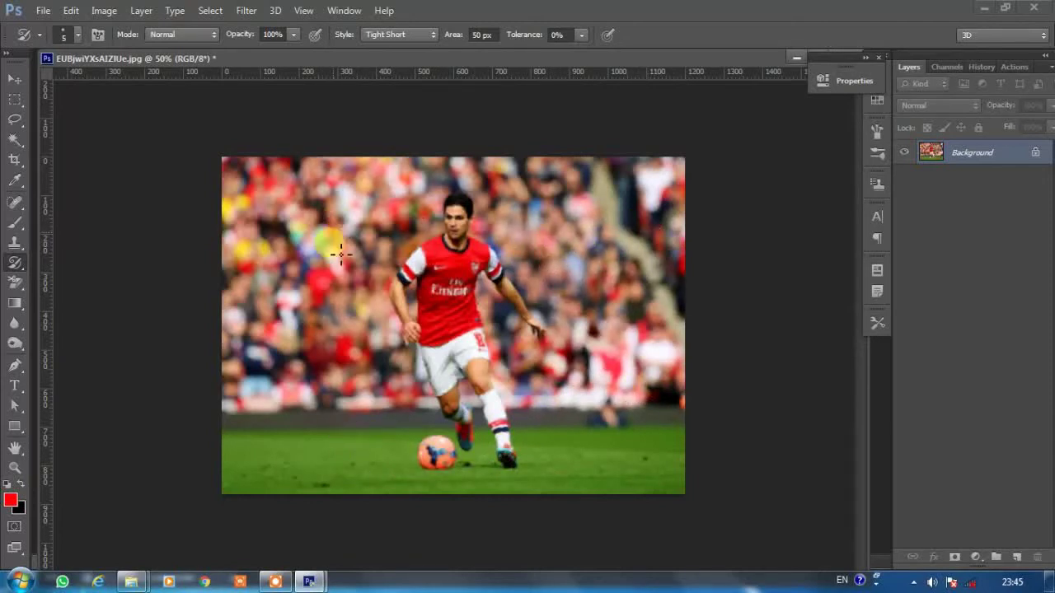
Step: Inspect the painted photo at 100% zoom, then settle at 66.7%
key(ctrl+plus)
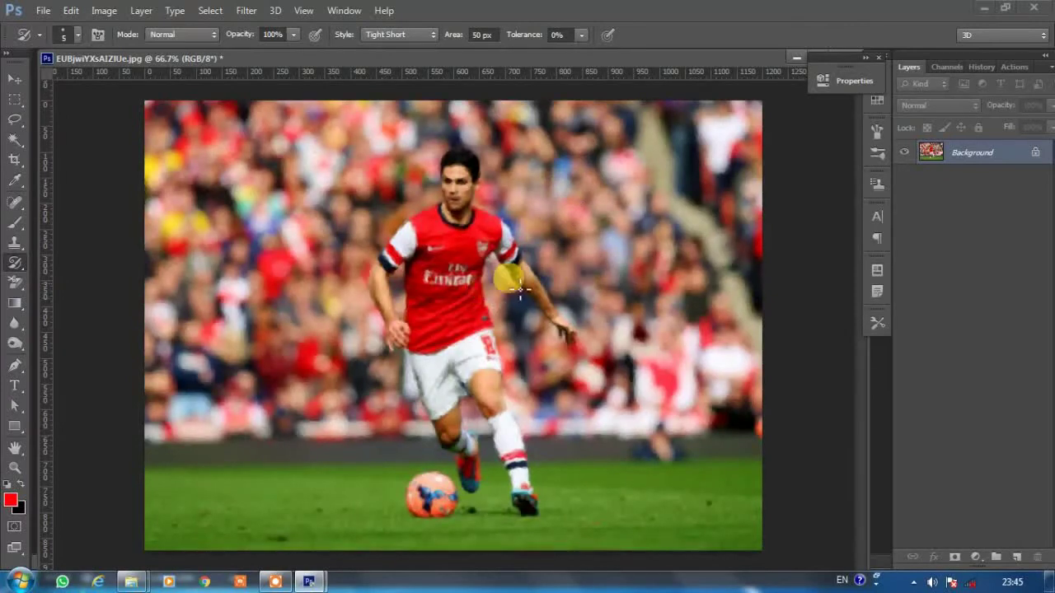
key(ctrl+plus)
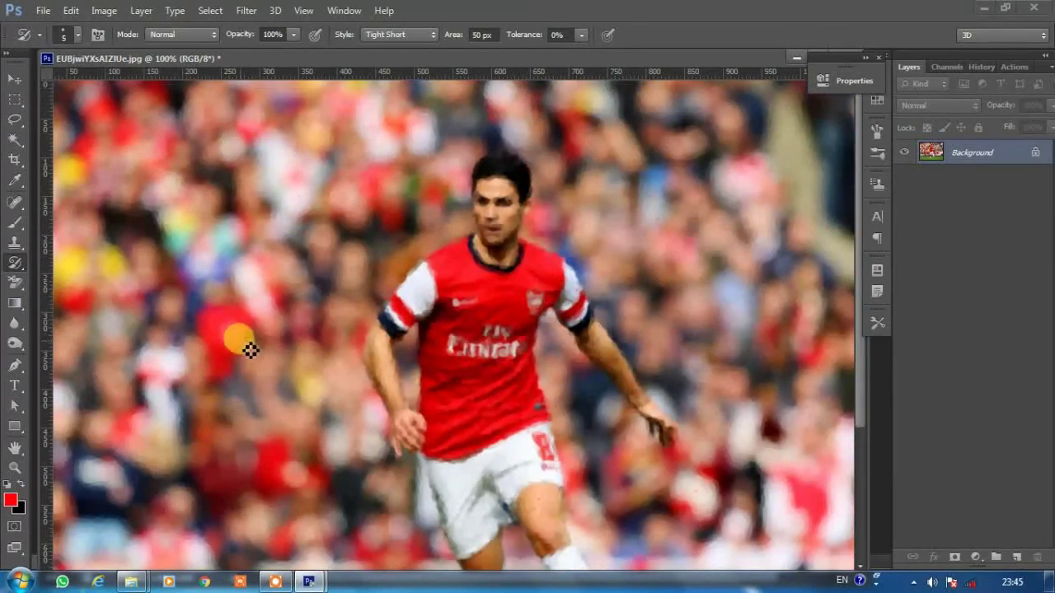
key(ctrl+minus)
key(ctrl+minus)
key(ctrl+plus)
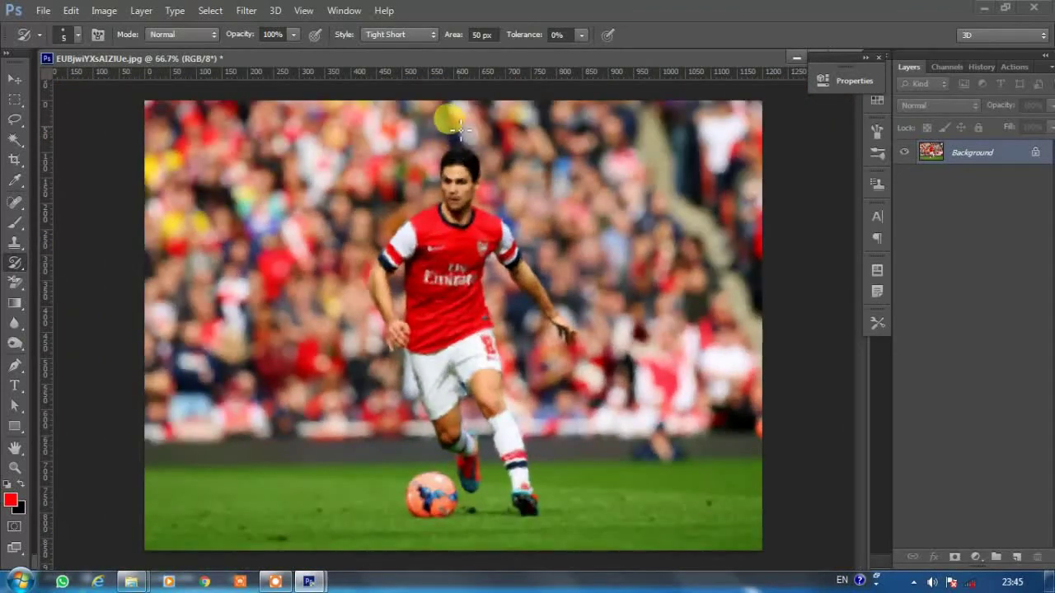
right_click(16, 260)
Step: Switch to the History Brush at size 30 and 47% opacity, zoomed in on the player
click(66, 259)
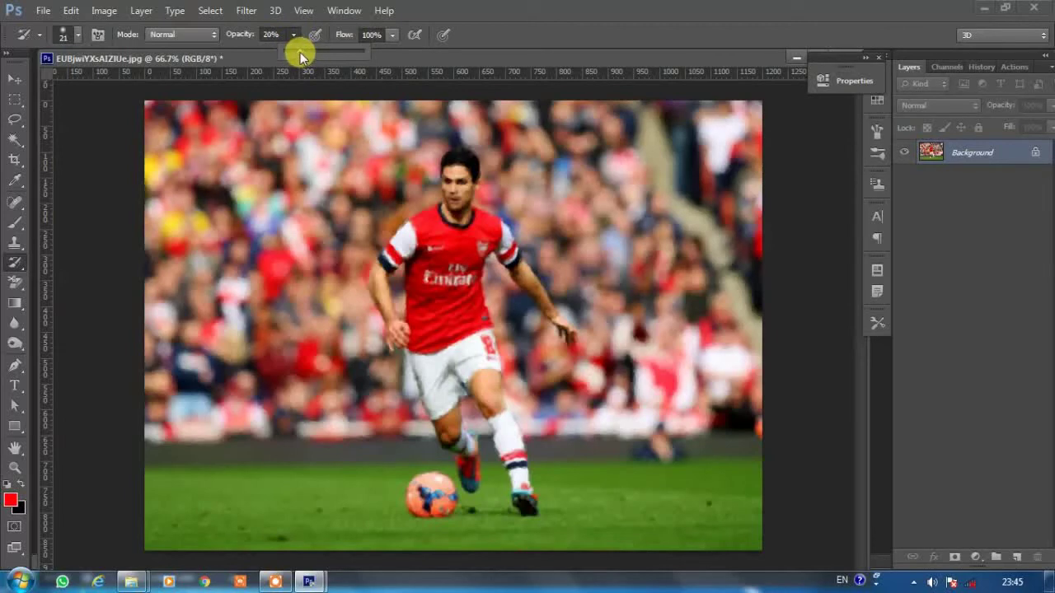
key(ctrl+plus)
key(ctrl+plus)
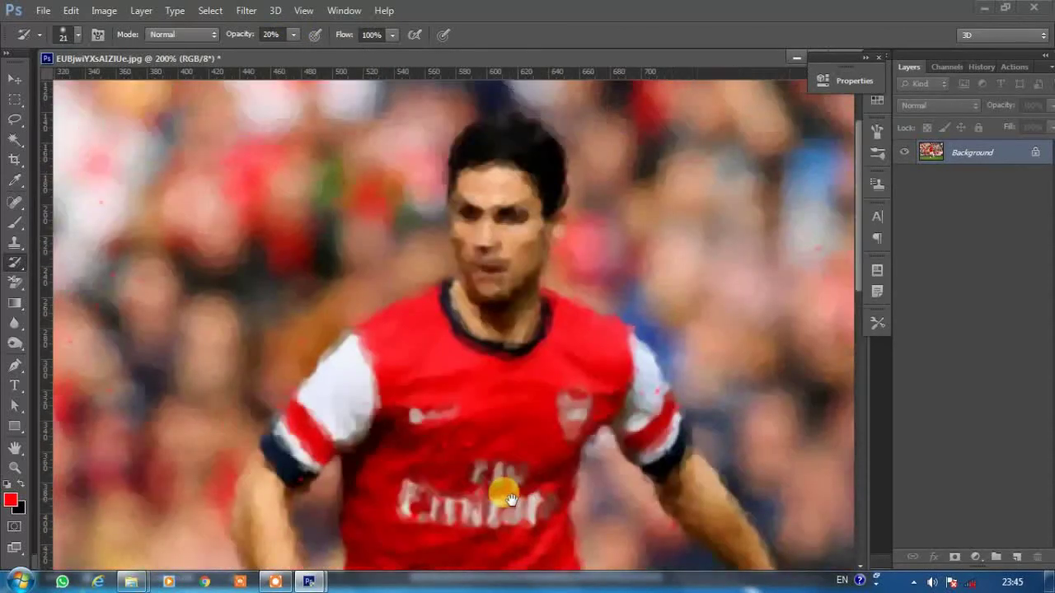
key(bracketright)
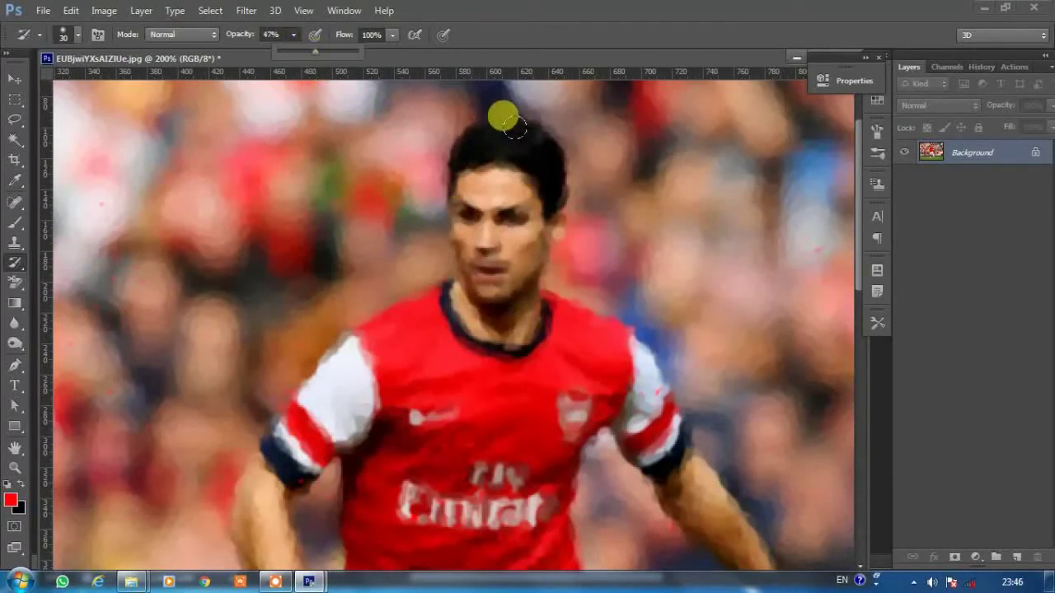
click(461, 123)
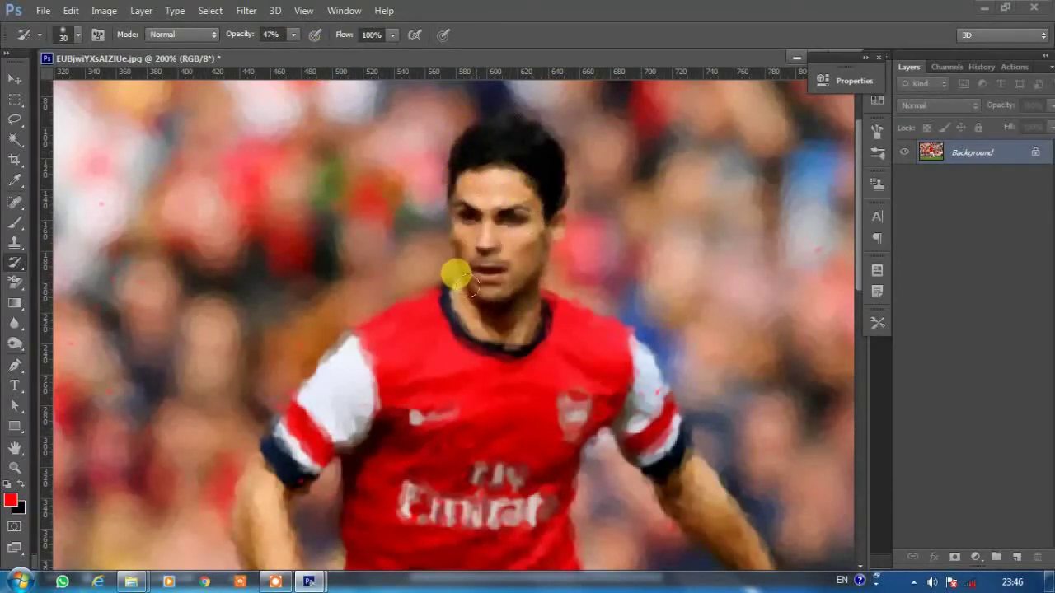
Step: Paint sharp original detail back onto the face, chest swoosh logo and shoulder
drag(290, 416, 424, 378)
drag(524, 304, 602, 329)
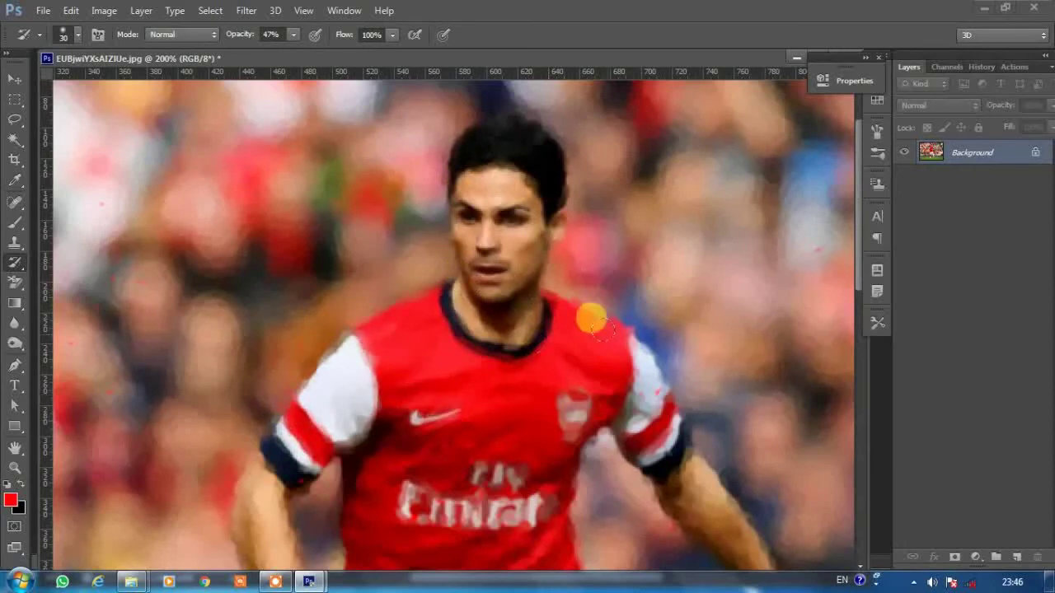
scroll(549, 205, down, 5)
key(ctrl+minus)
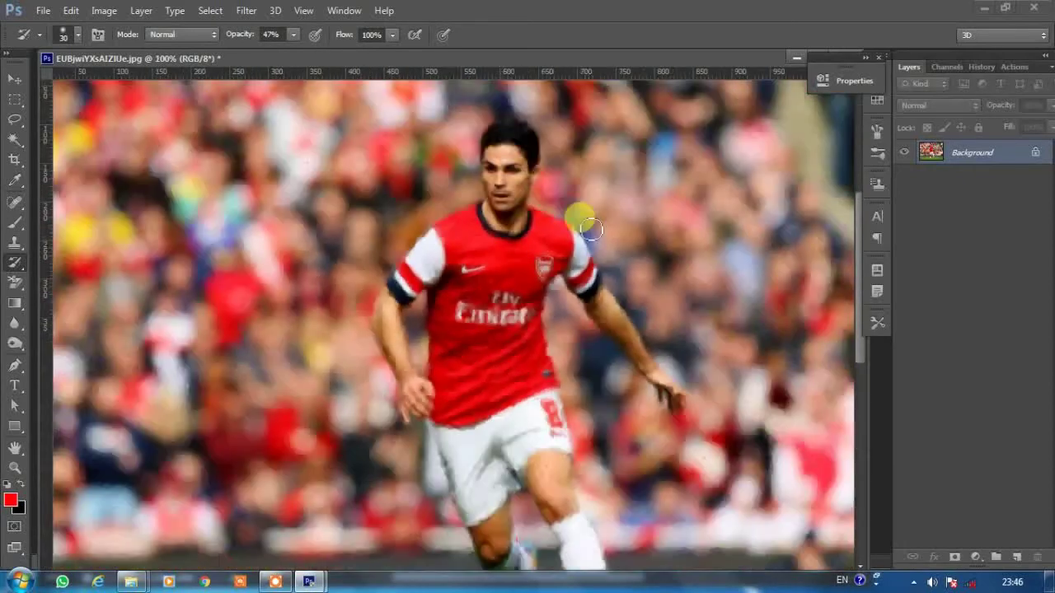
drag(590, 229, 437, 257)
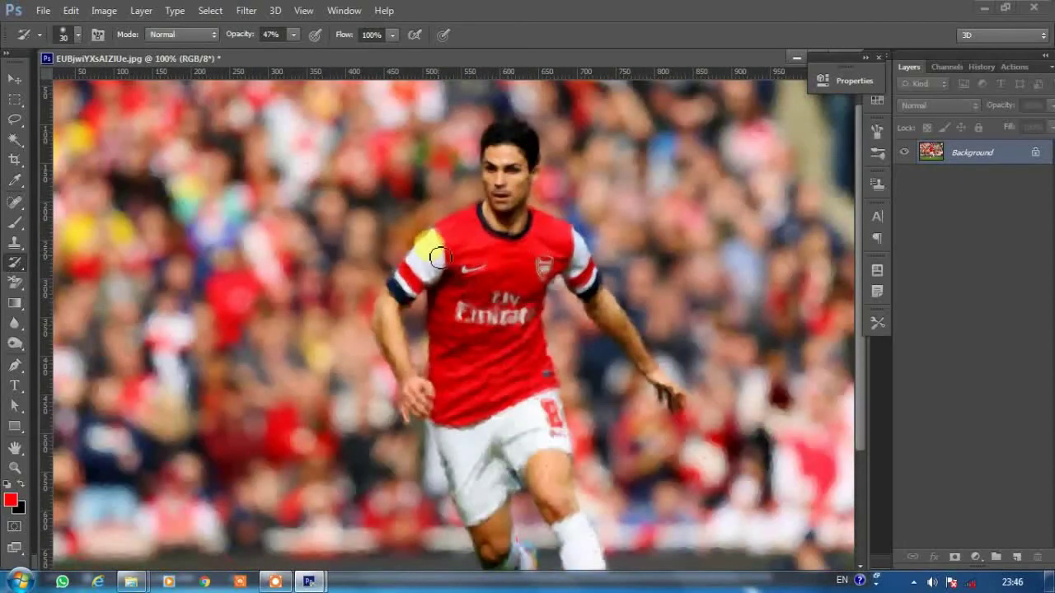
click(77, 34)
Step: Restore the shirt front with a size-45 History Brush, then the arm at size 35
click(222, 125)
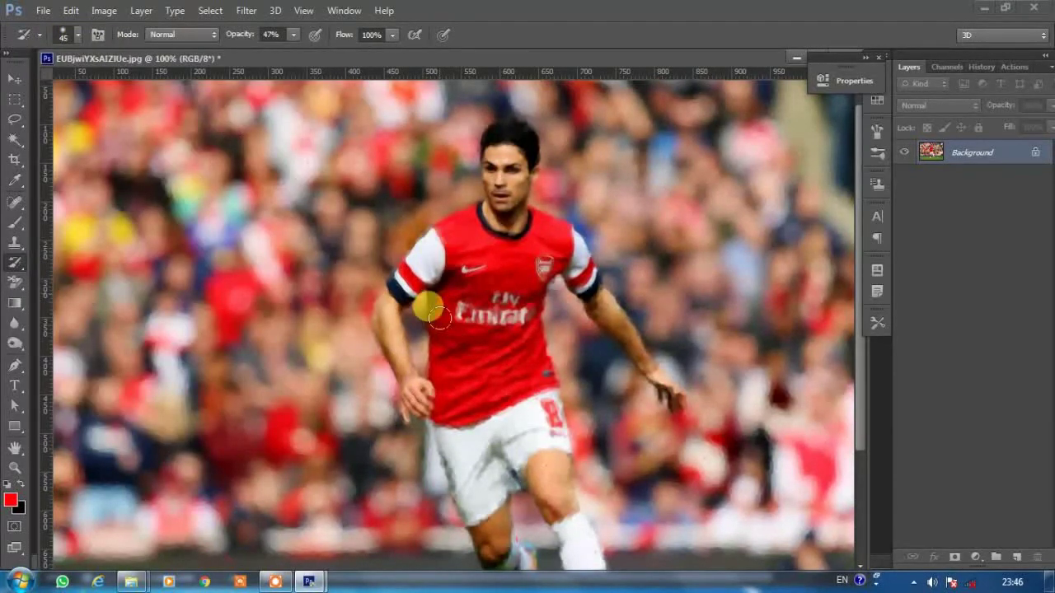
mouse_move(438, 317)
mouse_down()
mouse_move(431, 401)
mouse_move(485, 365)
mouse_move(424, 247)
mouse_move(512, 354)
mouse_move(516, 264)
mouse_move(602, 301)
mouse_move(655, 372)
mouse_up()
scroll(563, 186, down, 3)
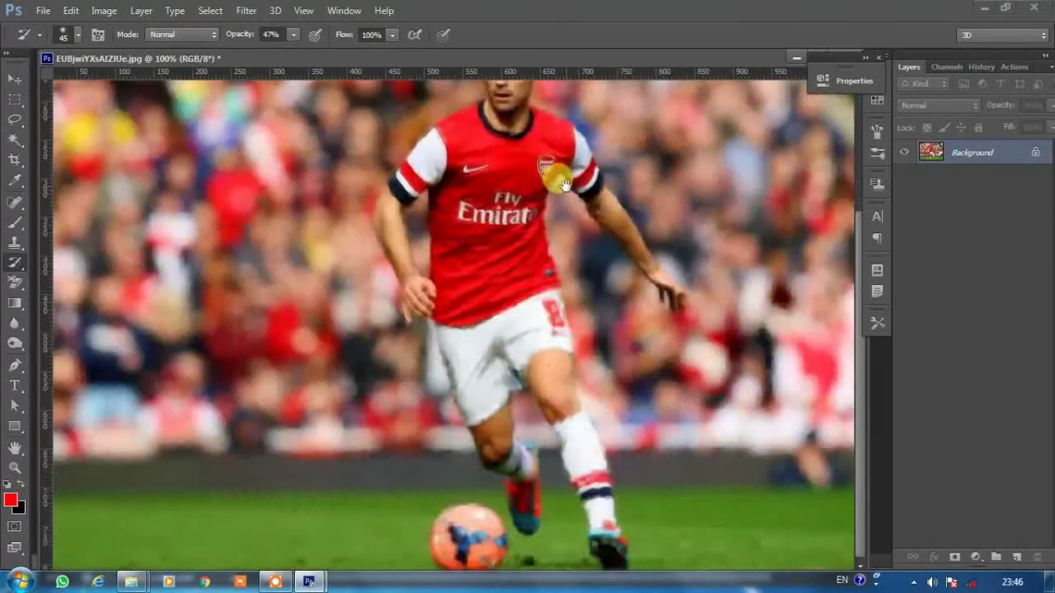
scroll(563, 186, down, 2)
key(bracketleft)
mouse_move(543, 263)
mouse_down()
mouse_move(403, 212)
mouse_move(372, 175)
mouse_move(379, 156)
mouse_move(430, 247)
mouse_move(421, 119)
mouse_move(441, 257)
mouse_up()
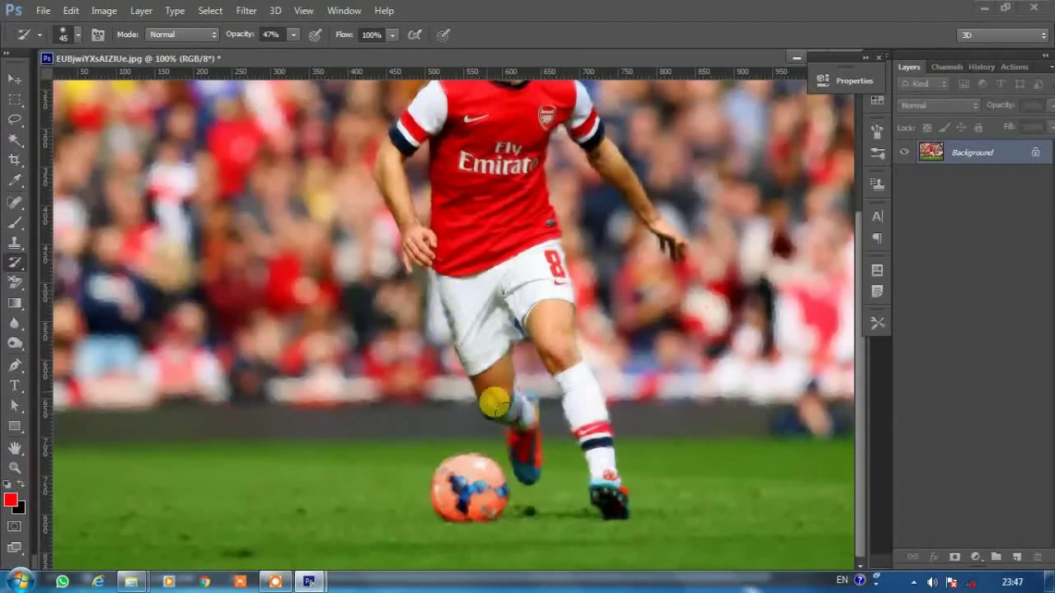
Step: Bring back sharp detail on the shin, knee and ball, then zoom in to review
mouse_move(494, 403)
mouse_down()
mouse_move(513, 440)
mouse_move(501, 389)
mouse_up()
drag(527, 339, 468, 481)
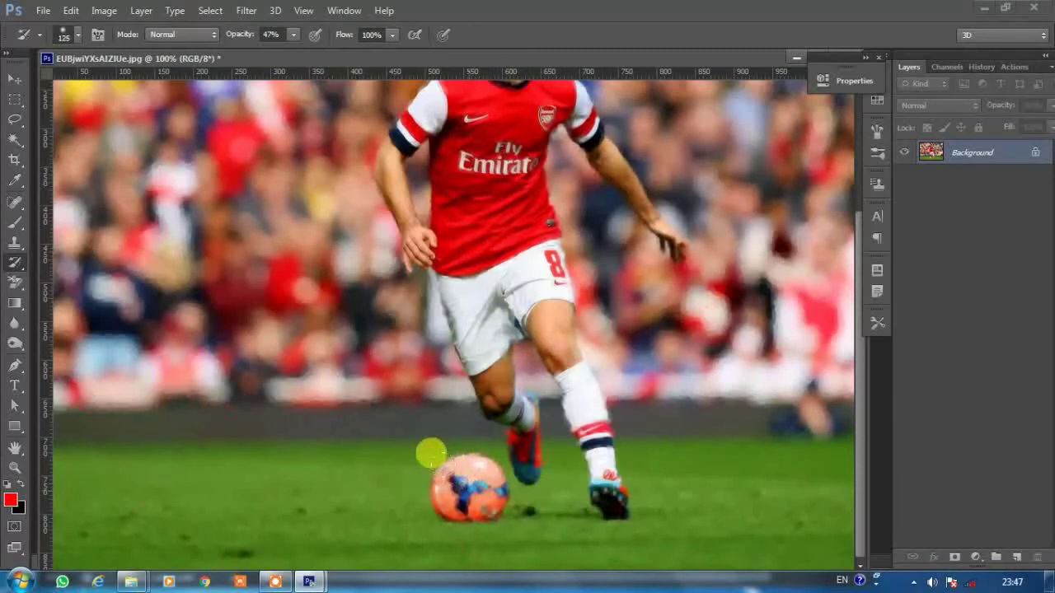
scroll(721, 399, up, 2)
scroll(711, 388, up, 2)
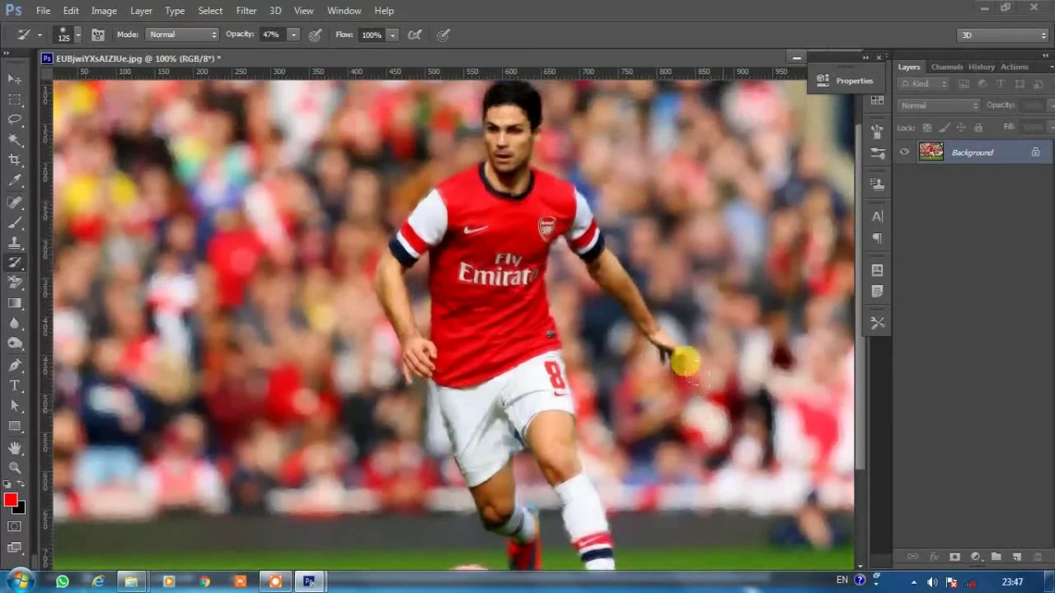
scroll(683, 357, up, 1)
scroll(684, 358, up, 1)
scroll(683, 313, down, 1)
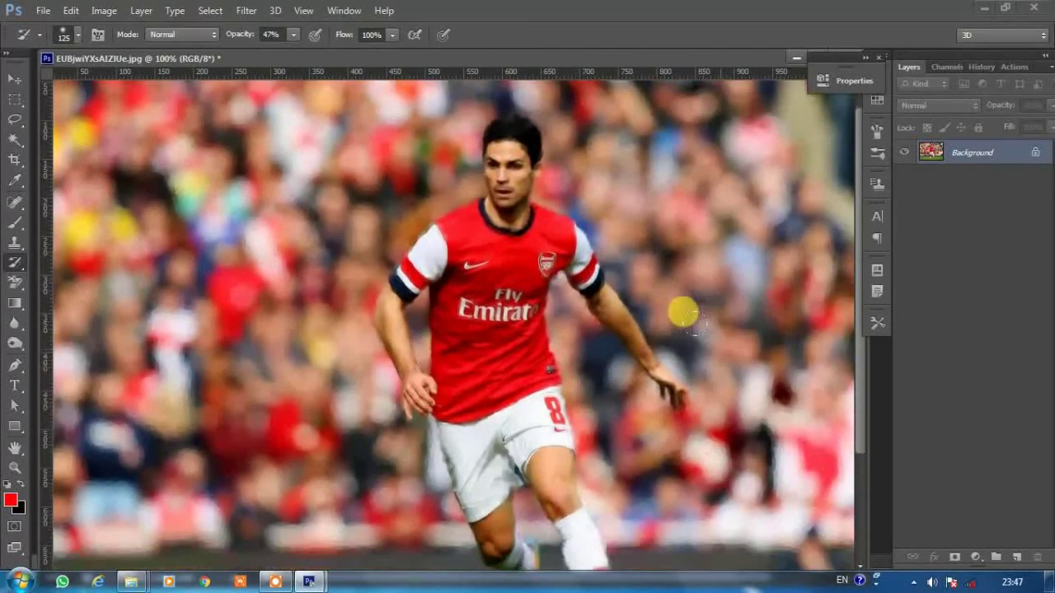
scroll(683, 313, down, 3)
scroll(683, 314, up, 1)
scroll(700, 330, up, 1)
scroll(720, 348, down, 2)
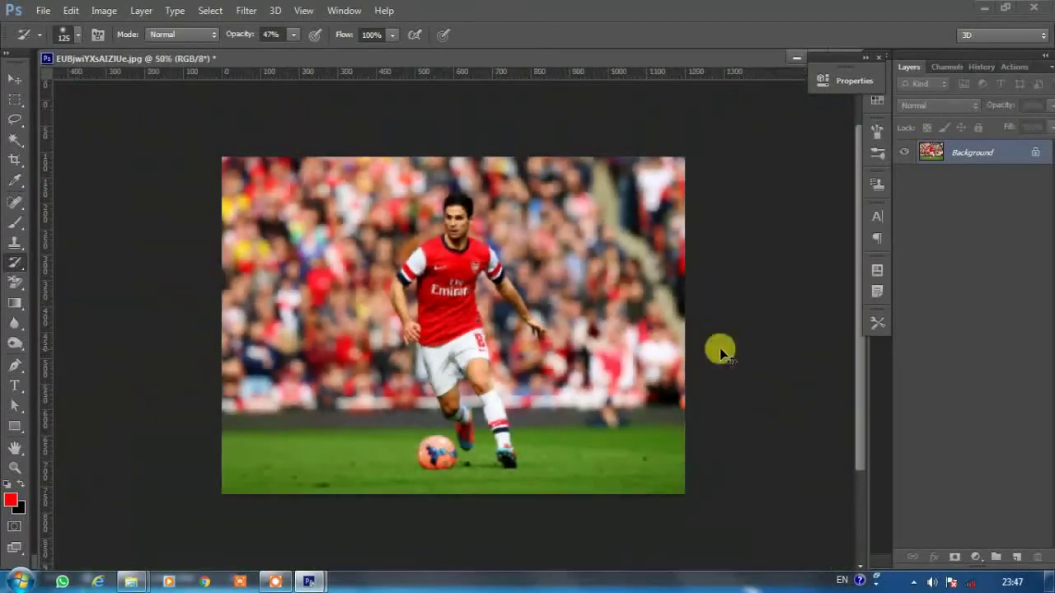
click(15, 79)
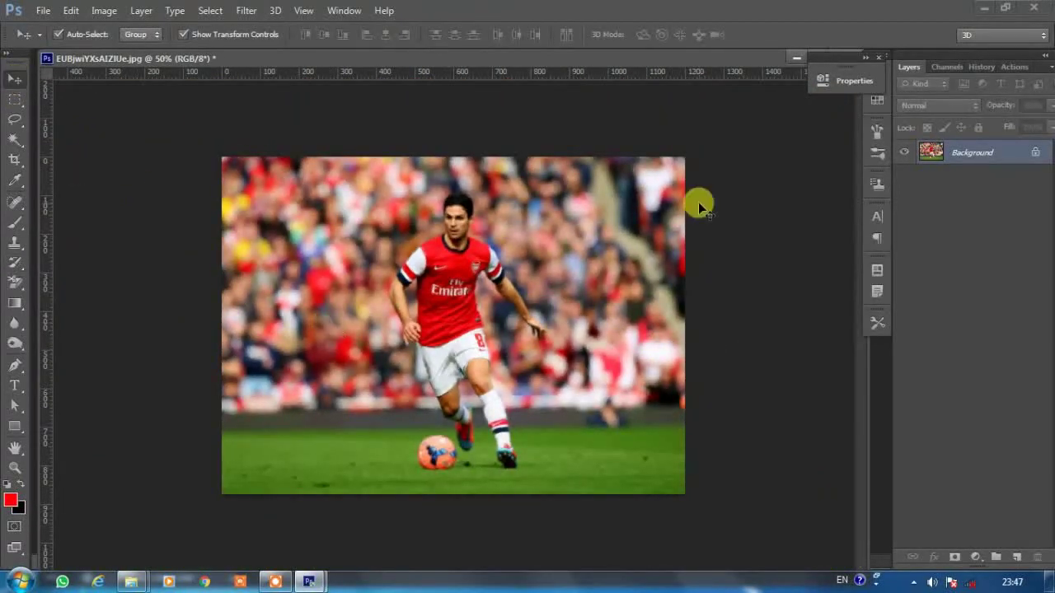
key(ctrl+plus)
key(ctrl+plus)
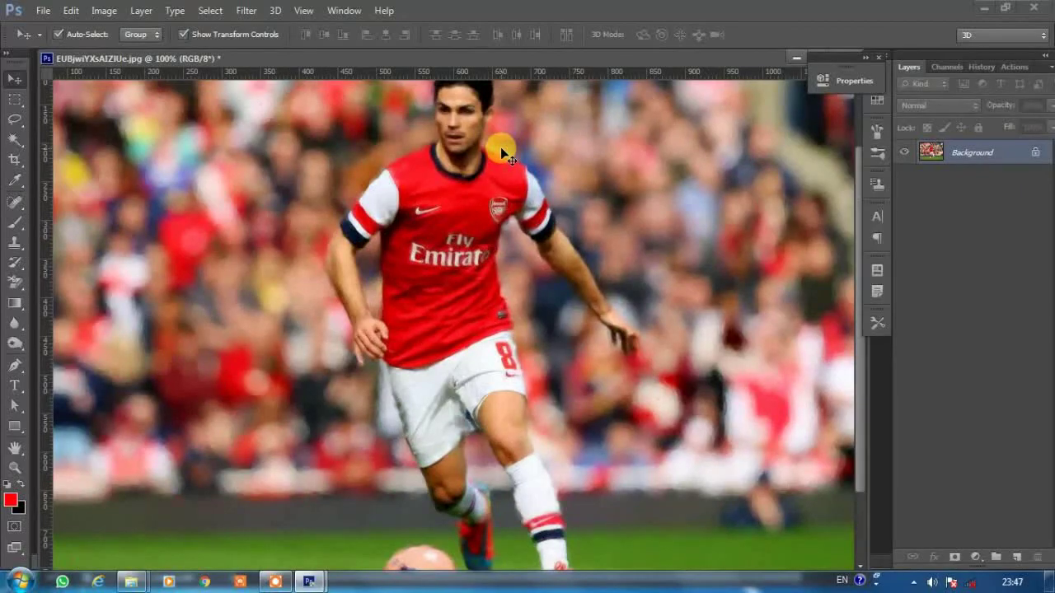